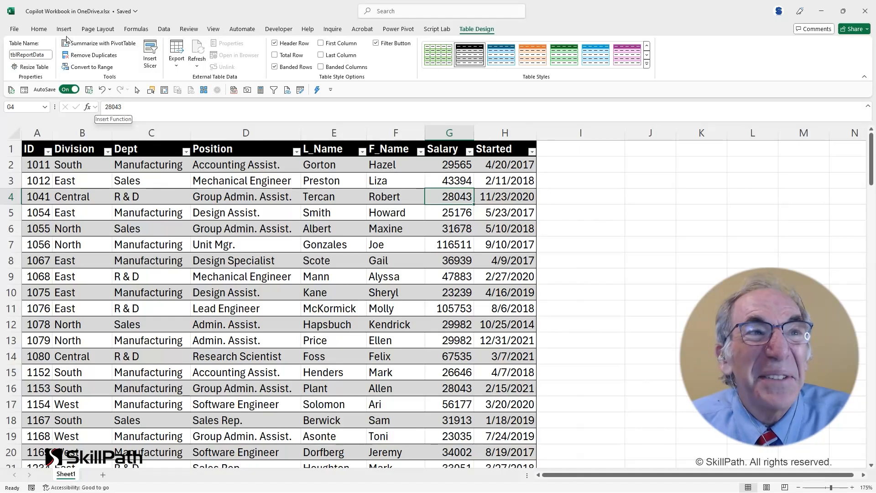
# Step: Open the Copilot assistant for the employee data table on Sheet1
pyautogui.click(39, 29)
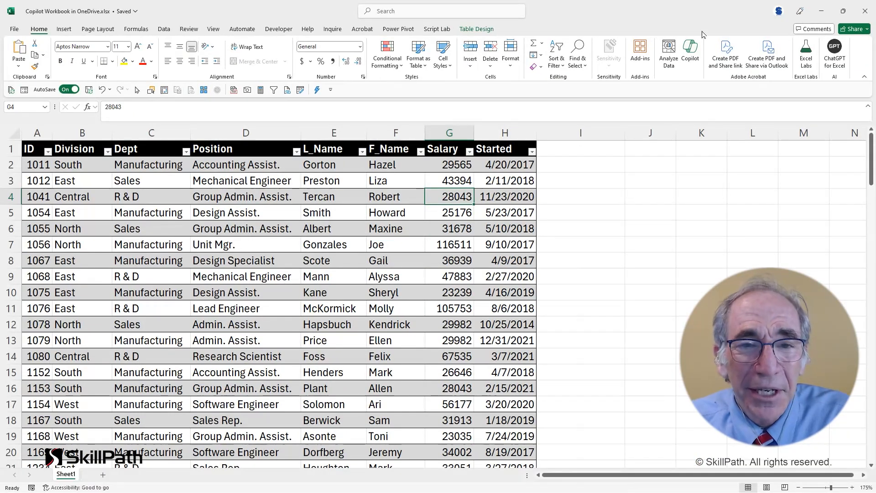
pyautogui.click(325, 223)
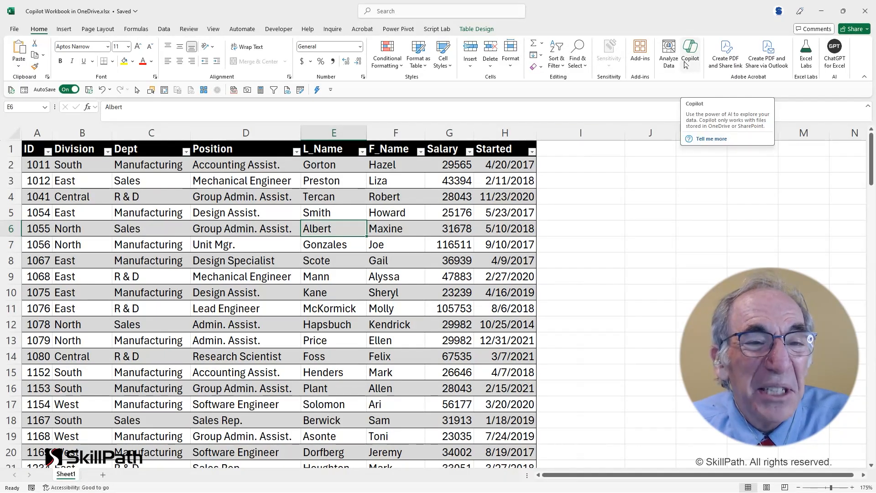
pyautogui.click(715, 239)
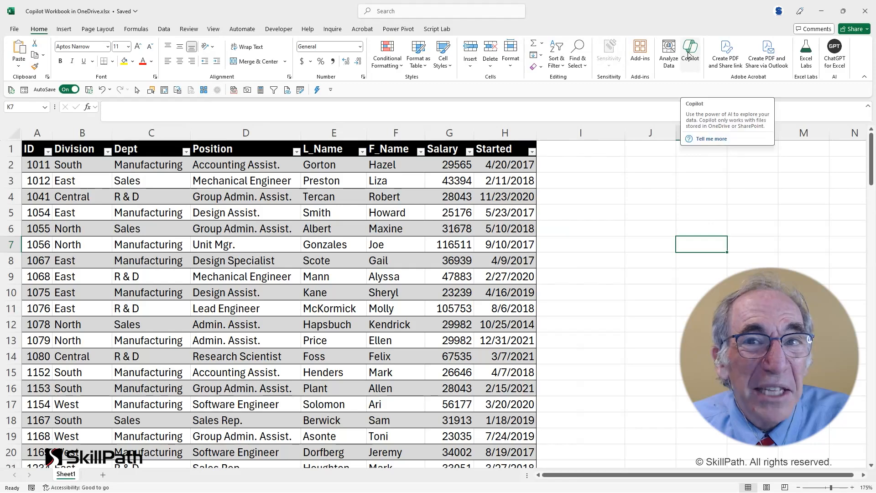
pyautogui.click(314, 237)
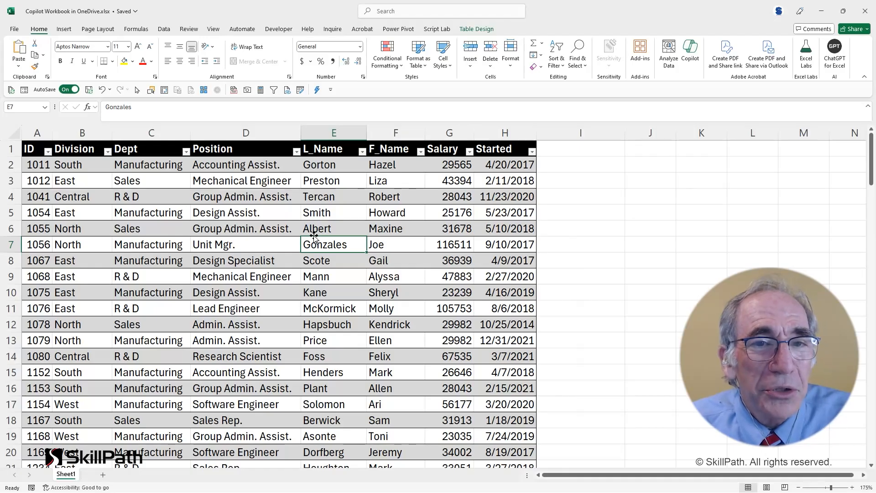
pyautogui.click(690, 54)
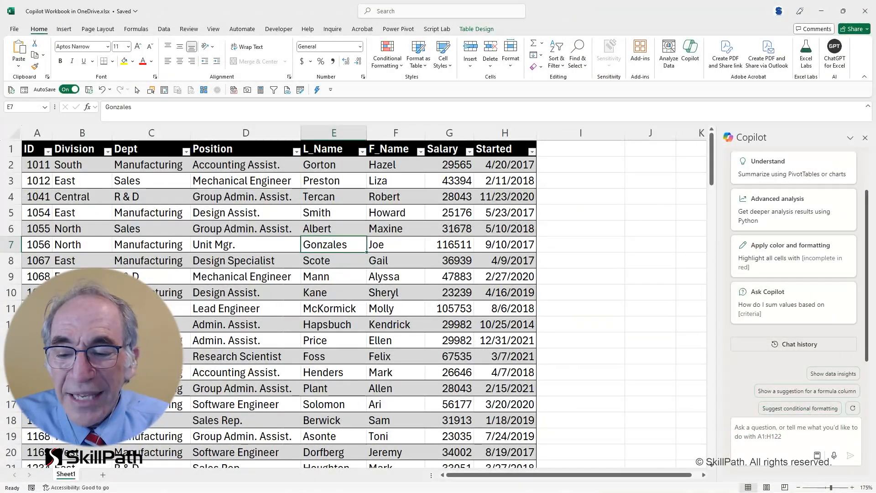
pyautogui.hotkey('alt', 'Tab')
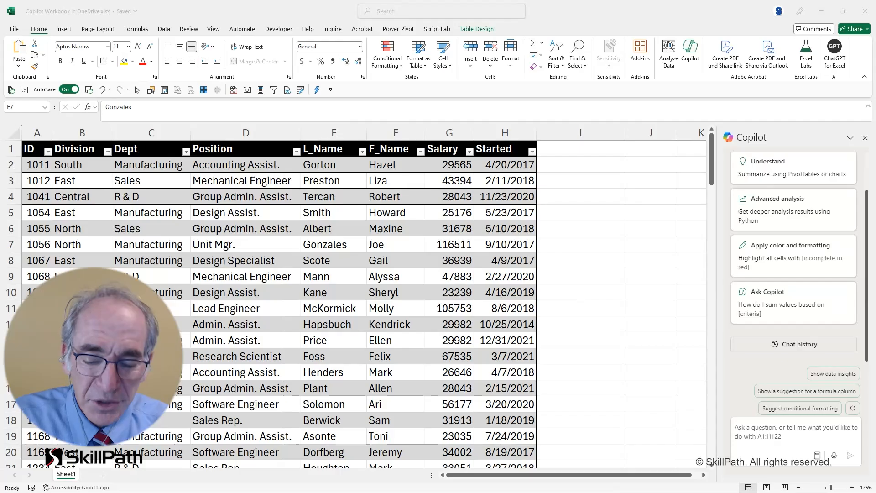
pyautogui.click(837, 304)
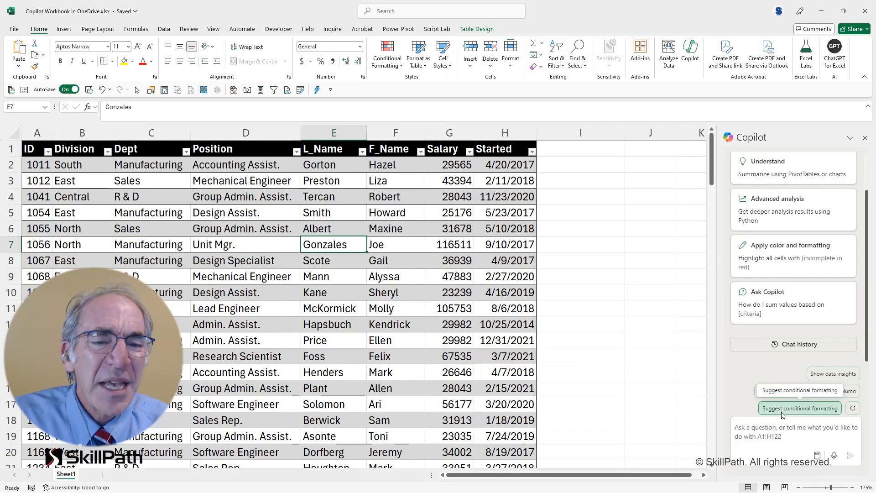
pyautogui.press('Right')
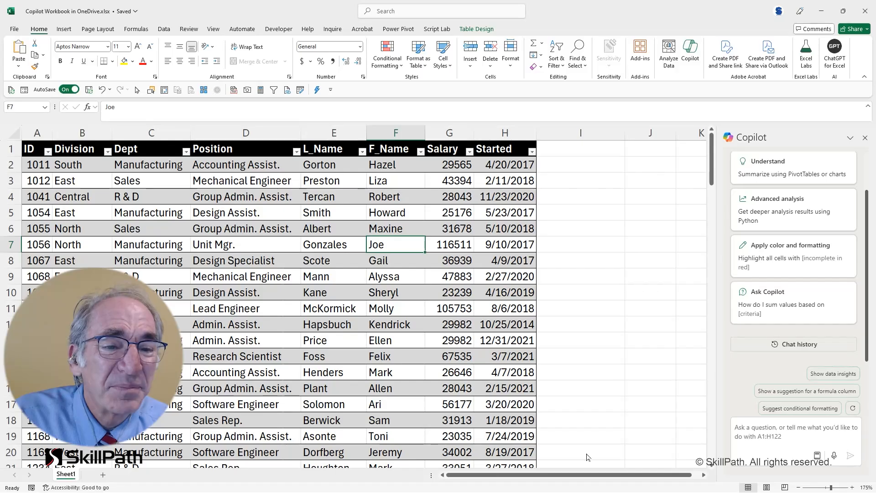
pyautogui.click(162, 271)
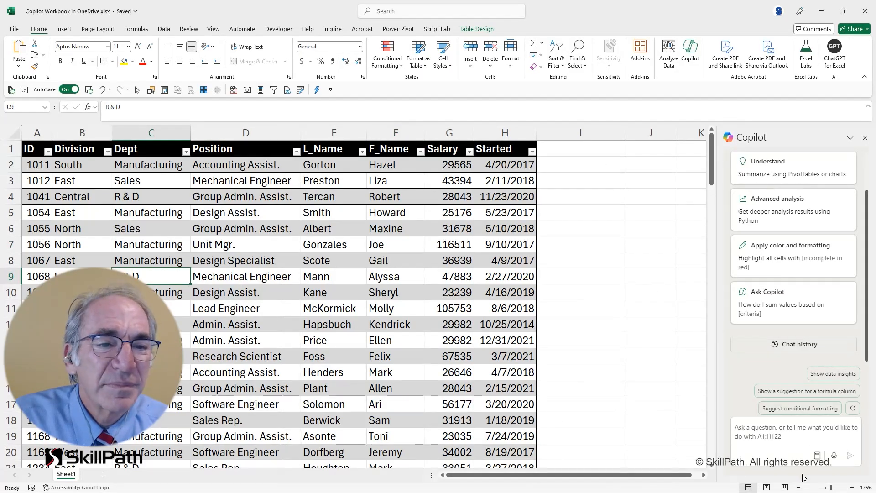
pyautogui.click(692, 378)
# Step: Ask Copilot "Can you make a chart showing total salary by year started?" and add the generated PivotChart to a new sheet
pyautogui.click(771, 439)
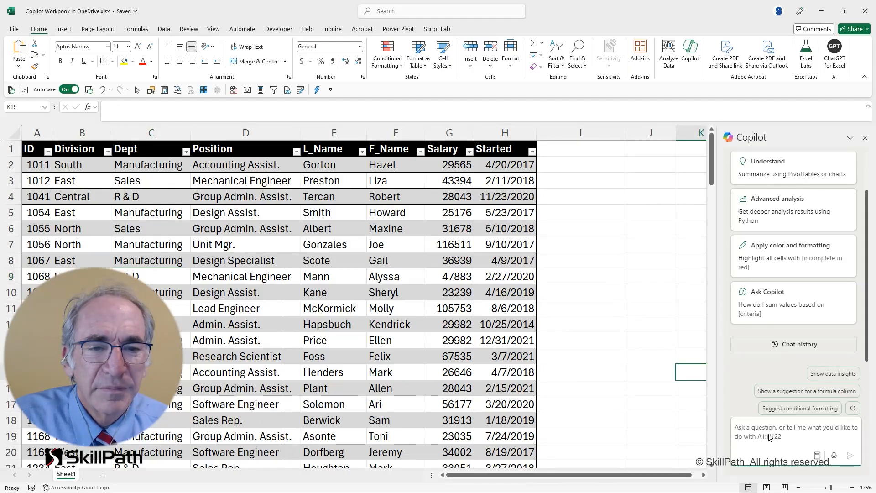
pyautogui.write('Can you make a chart showing total salary by year started?')
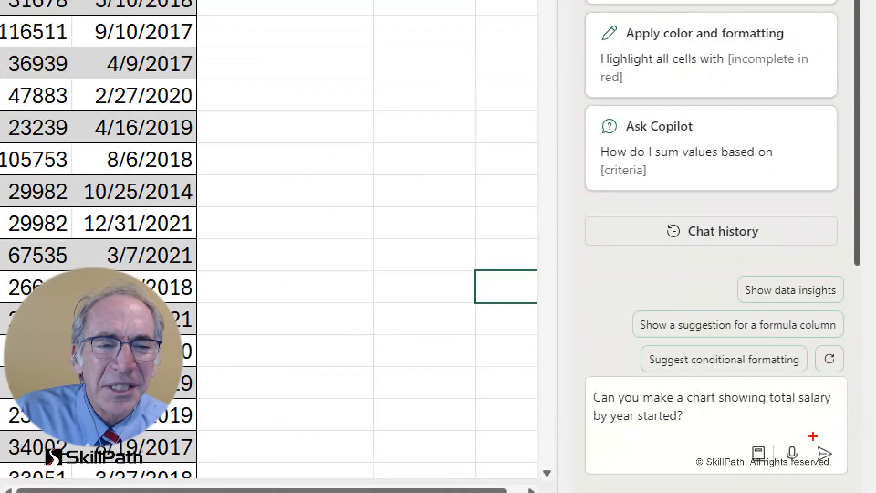
pyautogui.moveTo(812, 437); pyautogui.dragTo(835, 470)
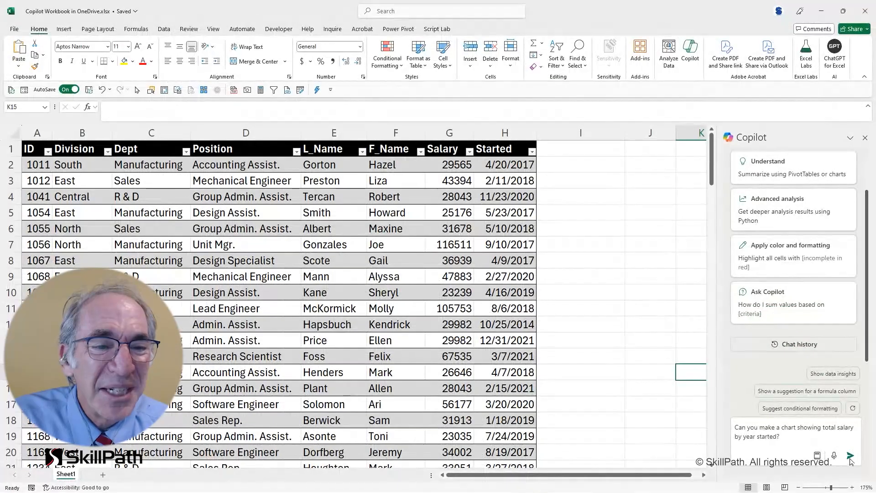
pyautogui.click(850, 457)
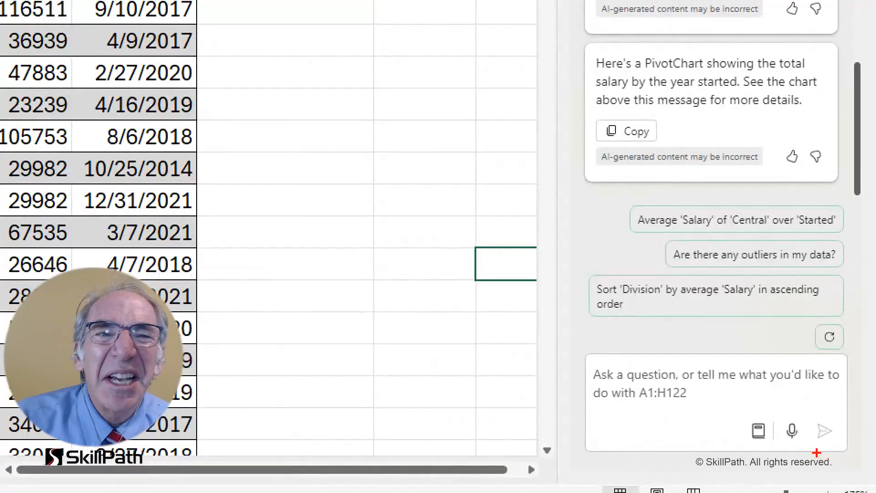
pyautogui.moveTo(578, 136)
pyautogui.mouseDown()
pyautogui.moveTo(745, 192)
pyautogui.moveTo(787, 180)
pyautogui.mouseUp()
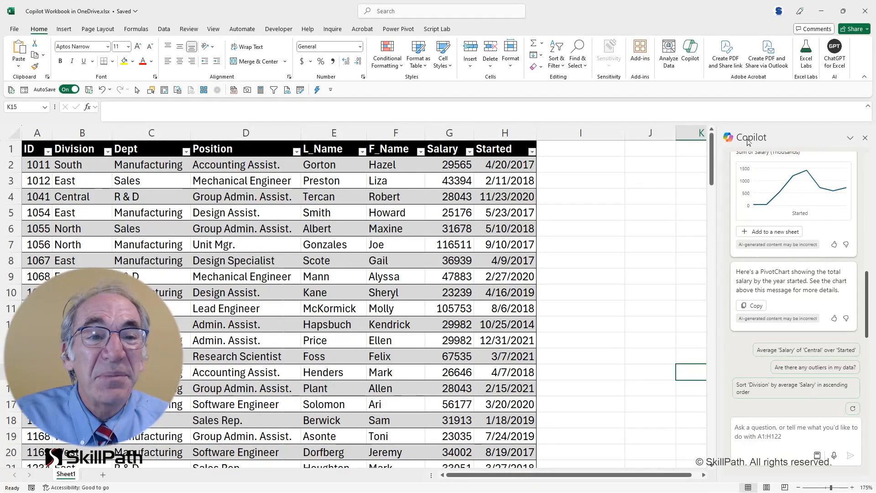
pyautogui.click(769, 231)
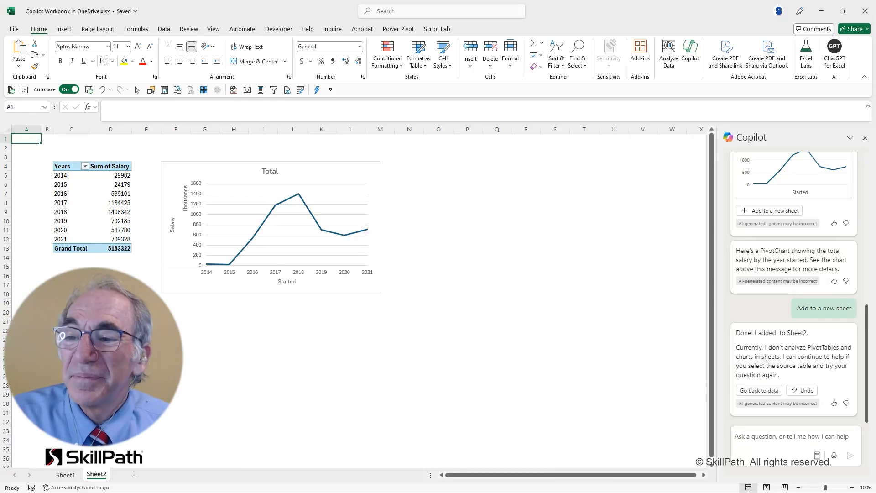
# Step: On Sheet1, ask Copilot "If Started is the employee start date, as of today, how many years has each person worked?" and insert the suggested column
pyautogui.click(60, 476)
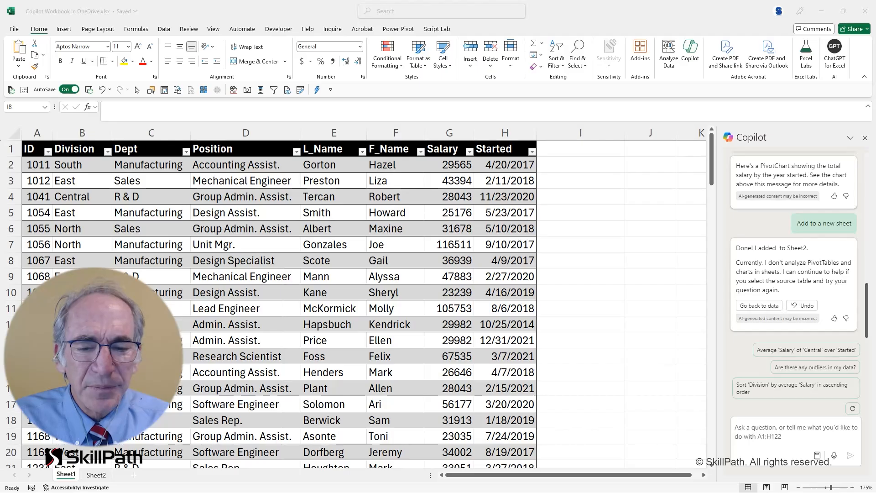
pyautogui.click(605, 355)
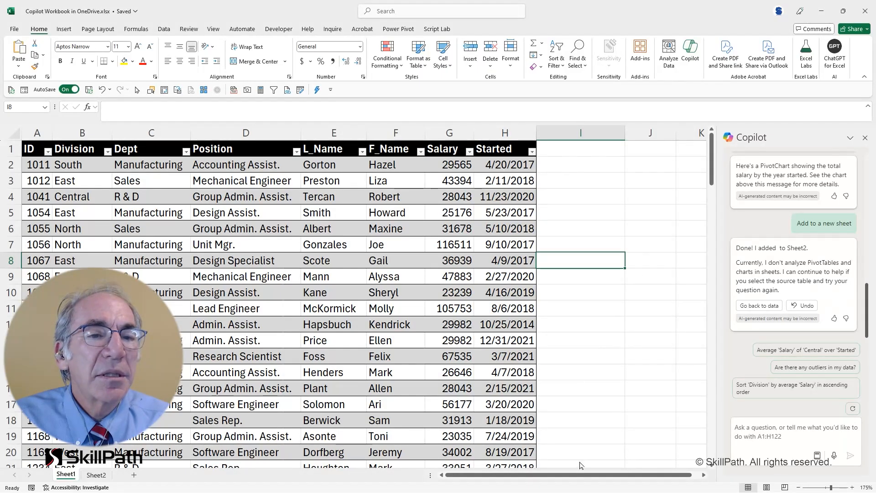
pyautogui.click(568, 461)
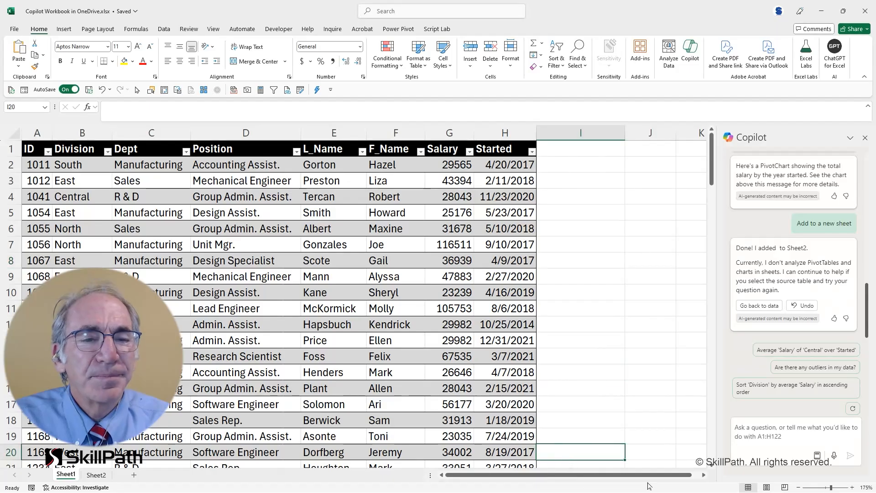
pyautogui.click(664, 422)
pyautogui.click(774, 436)
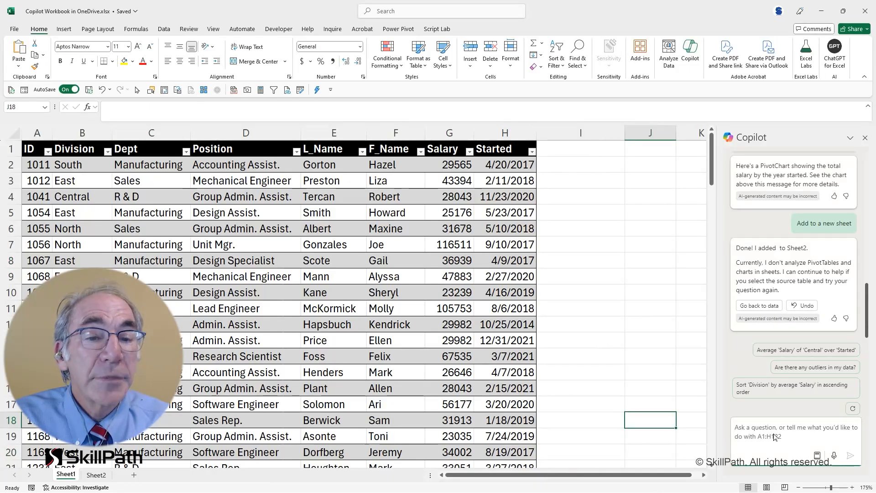
pyautogui.write('If Started is the employee start date, as of today, how many years has each person worked?')
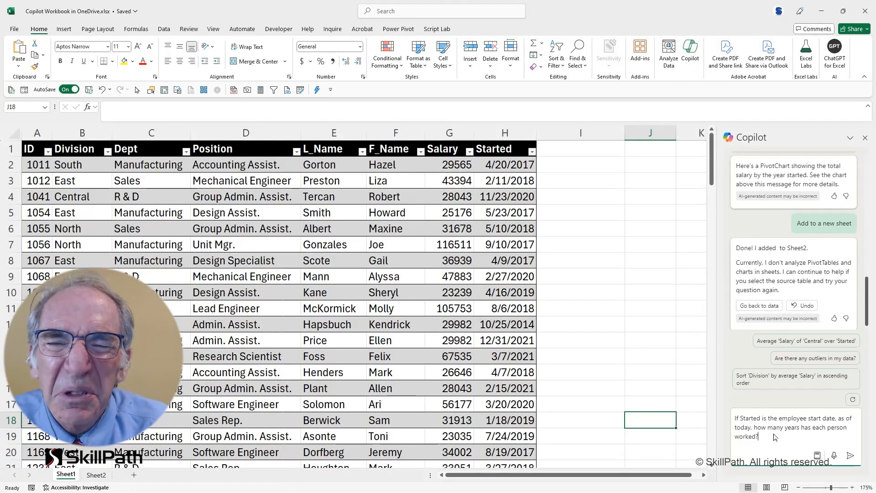
pyautogui.press('Return')
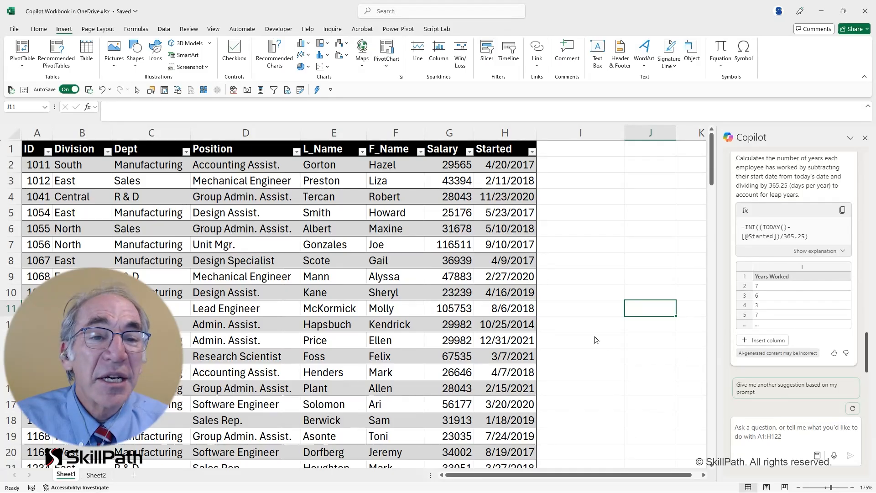
pyautogui.click(764, 340)
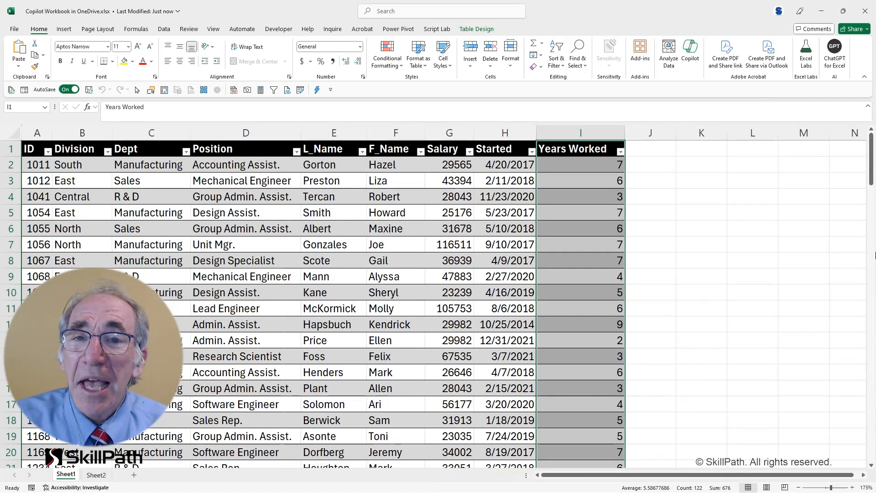
# Step: Ask Copilot "Show me the average number of years worked grouped by department." and add the resulting PivotChart to a new sheet
pyautogui.click(691, 51)
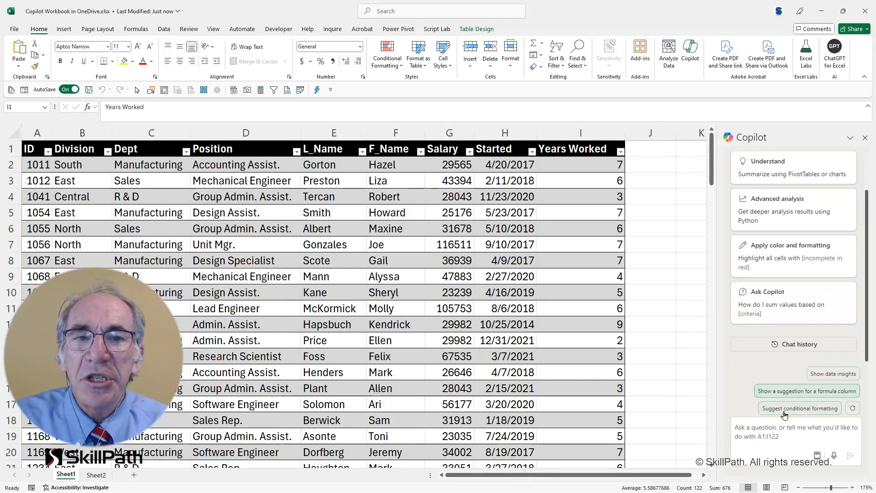
pyautogui.click(784, 446)
pyautogui.write('Show me the average number of years worked grouped by department.')
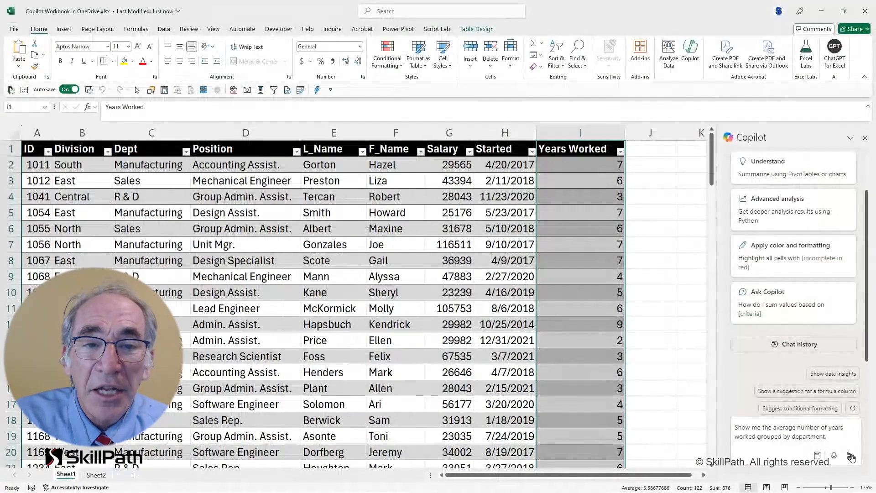
pyautogui.click(851, 456)
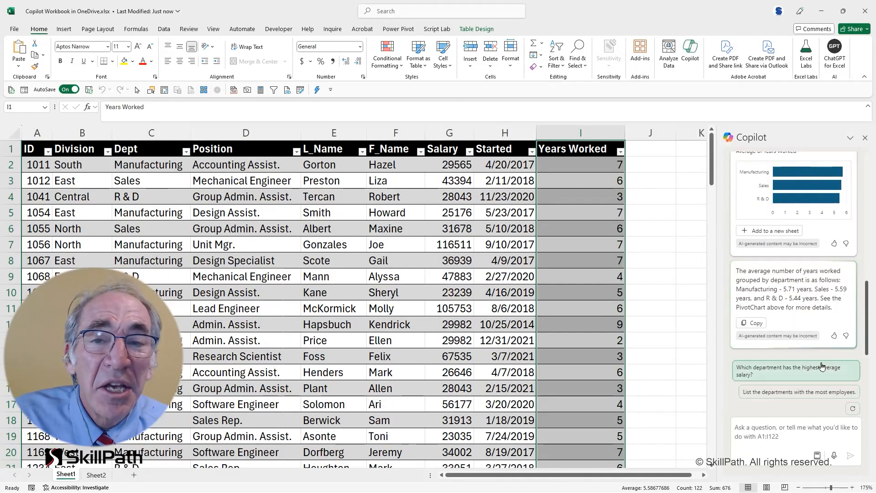
pyautogui.click(785, 237)
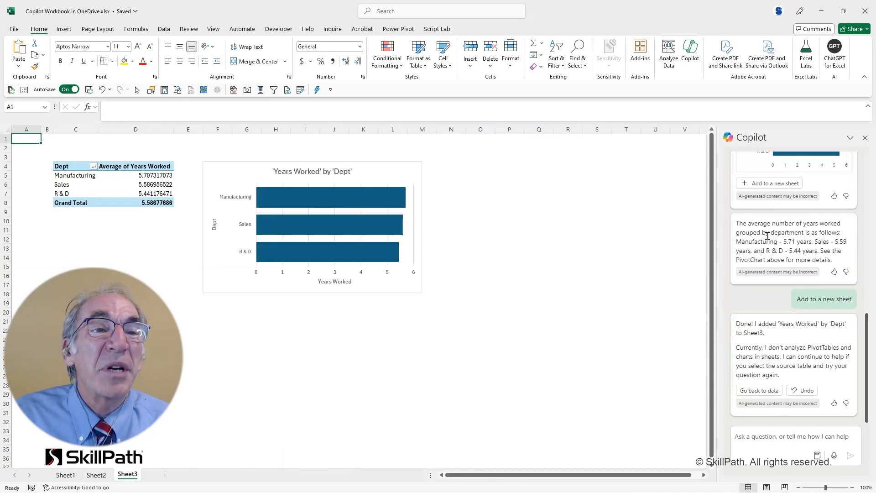
pyautogui.moveTo(736, 226); pyautogui.dragTo(846, 265)
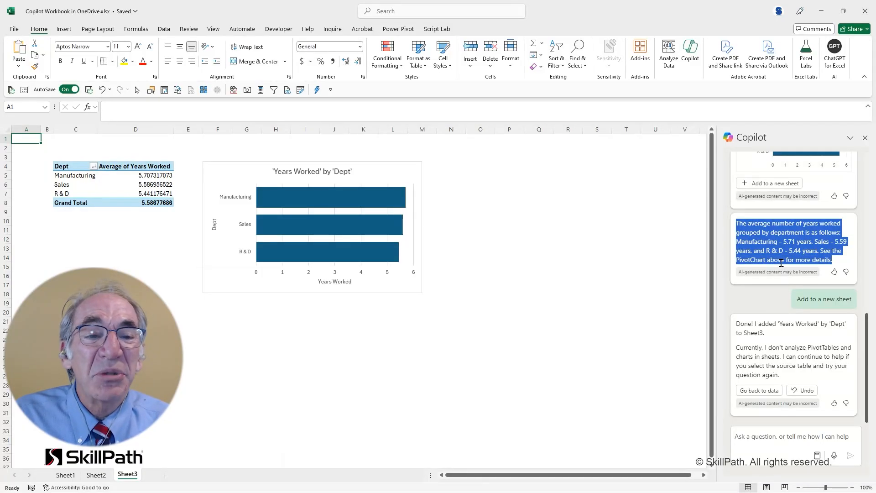
pyautogui.click(632, 348)
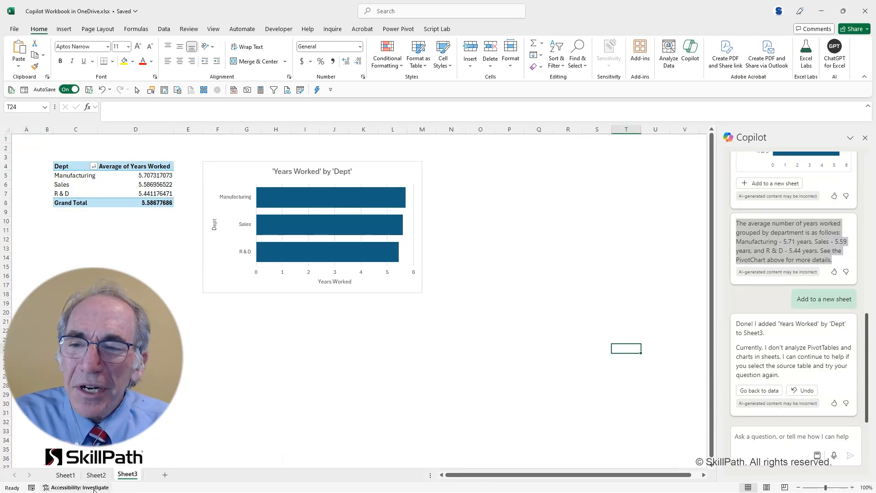
# Step: Back on Sheet1, send Copilot the suggested prompt "List the departments with the most employees." and copy its written answer
pyautogui.click(66, 474)
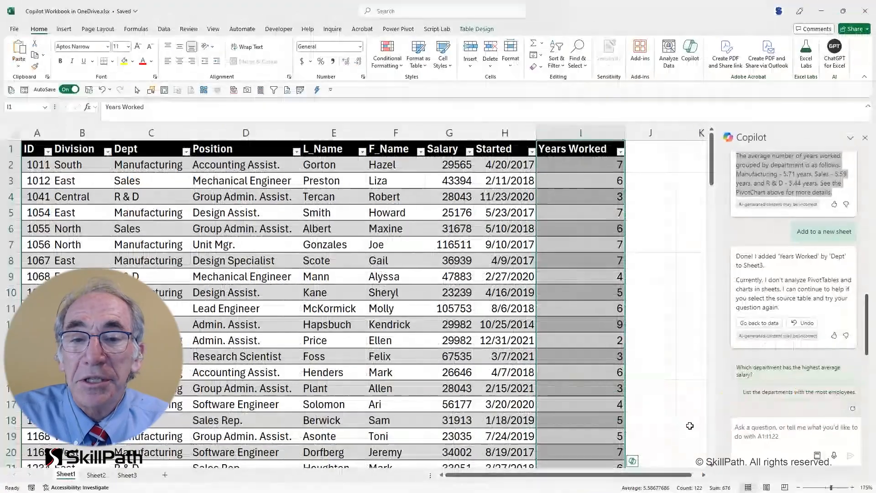
pyautogui.click(702, 407)
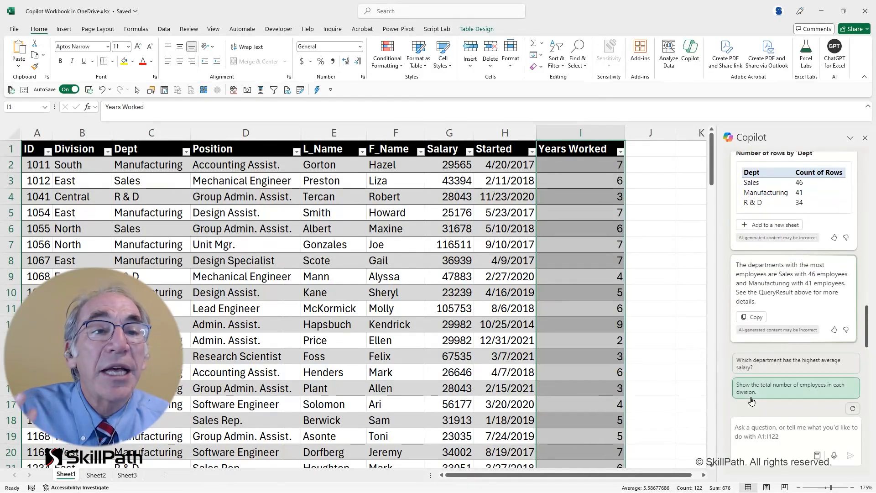
pyautogui.click(762, 318)
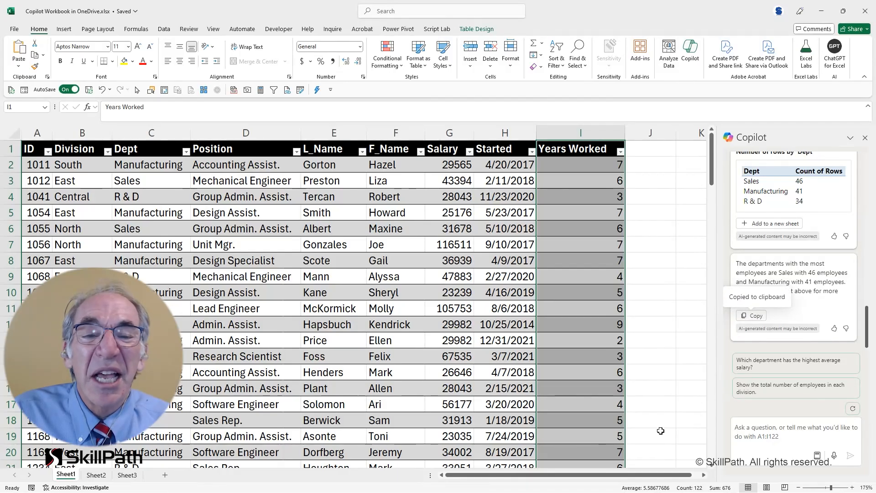
# Step: Add a blank sheet after Sheet1 and paste the copied answer into a new text box spanning about B4 to H10
pyautogui.click(163, 476)
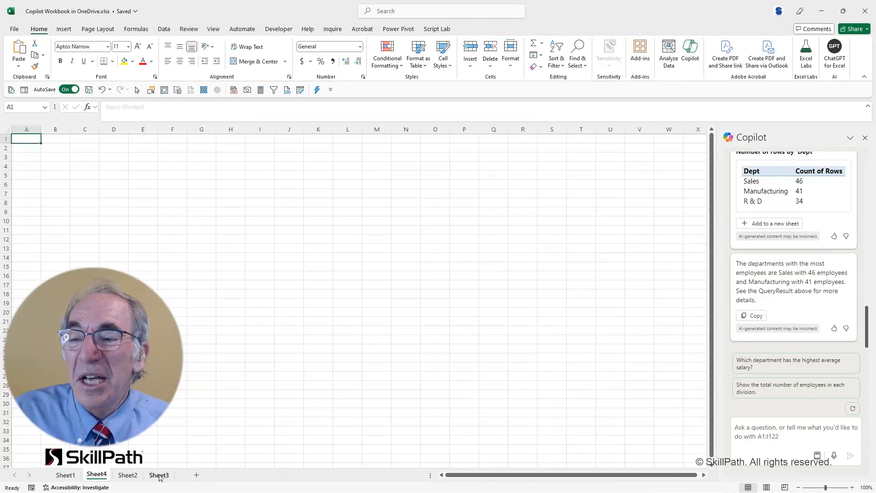
pyautogui.click(62, 29)
pyautogui.click(597, 54)
pyautogui.moveTo(57, 160); pyautogui.dragTo(236, 299)
pyautogui.hotkey('ctrl', 'v')
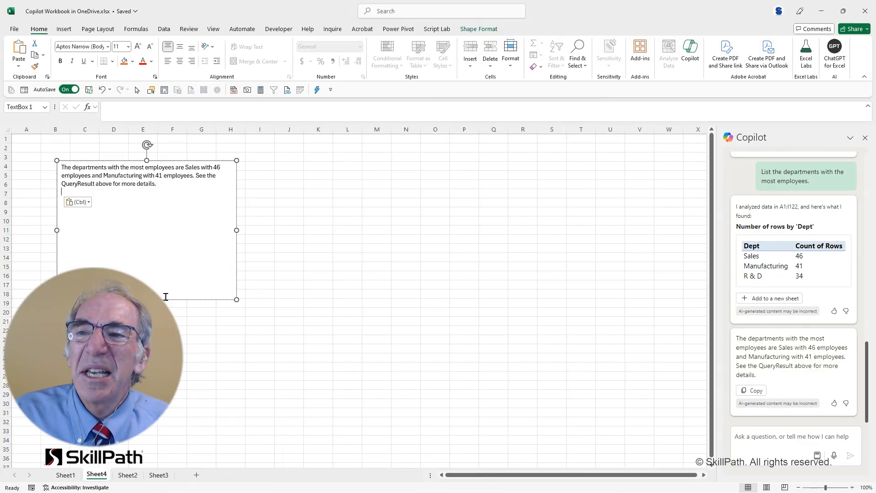
pyautogui.moveTo(146, 300); pyautogui.dragTo(166, 223)
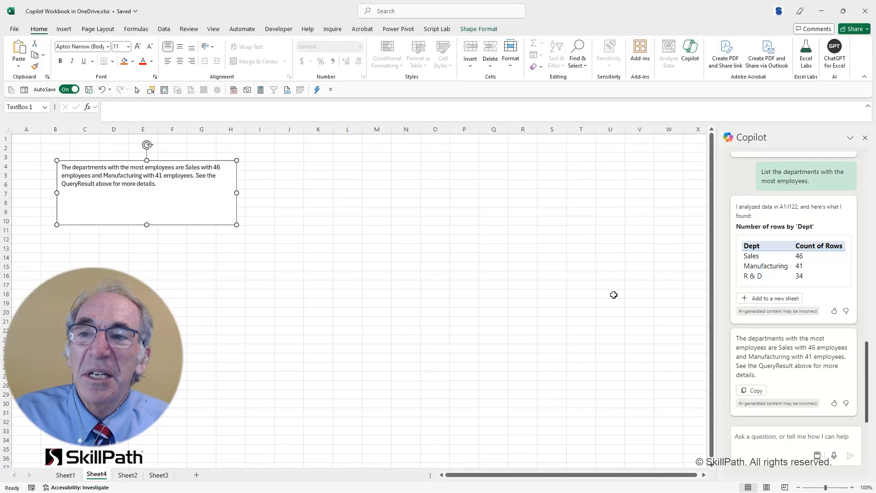
# Step: Add Copilot's table of row counts by department to a new sheet
pyautogui.click(789, 299)
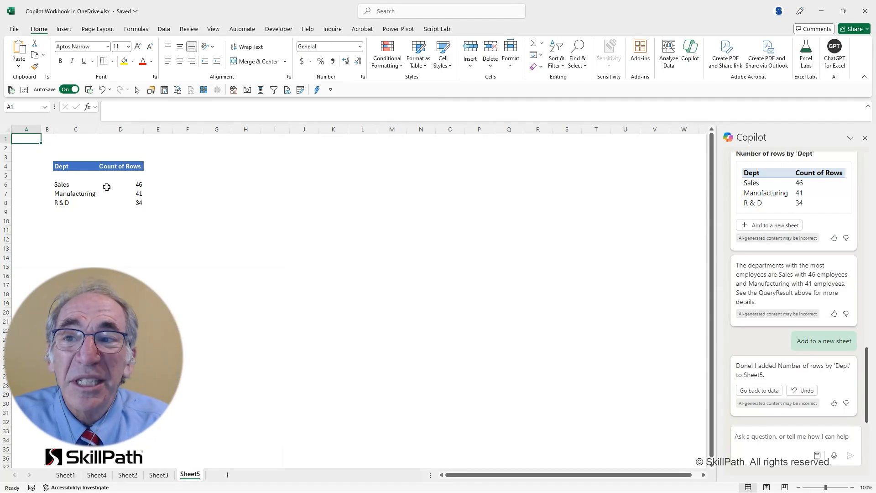
# Step: Compare the average years worked summary and chart on Sheet3 with the department row counts on Sheet5
pyautogui.click(160, 474)
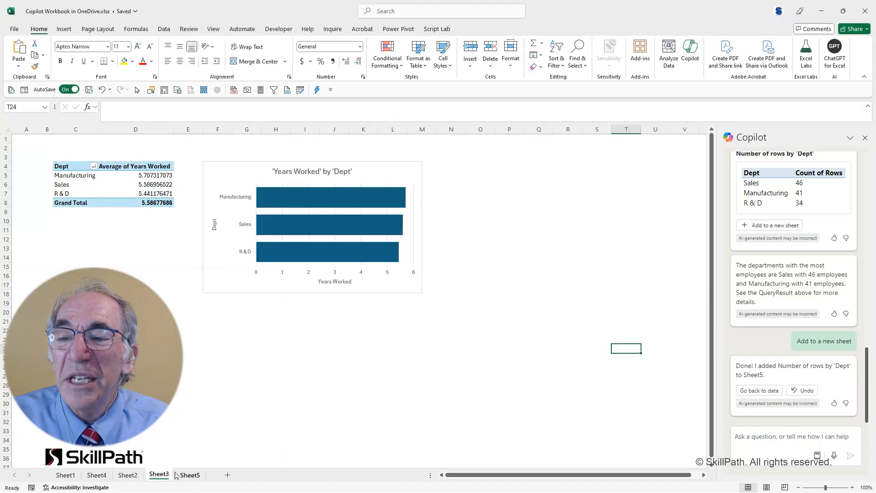
pyautogui.click(137, 475)
pyautogui.click(190, 476)
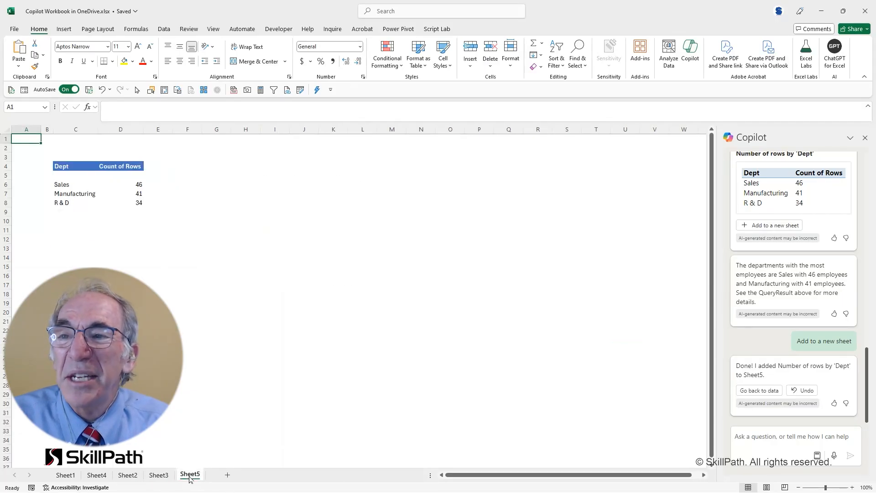
pyautogui.click(160, 475)
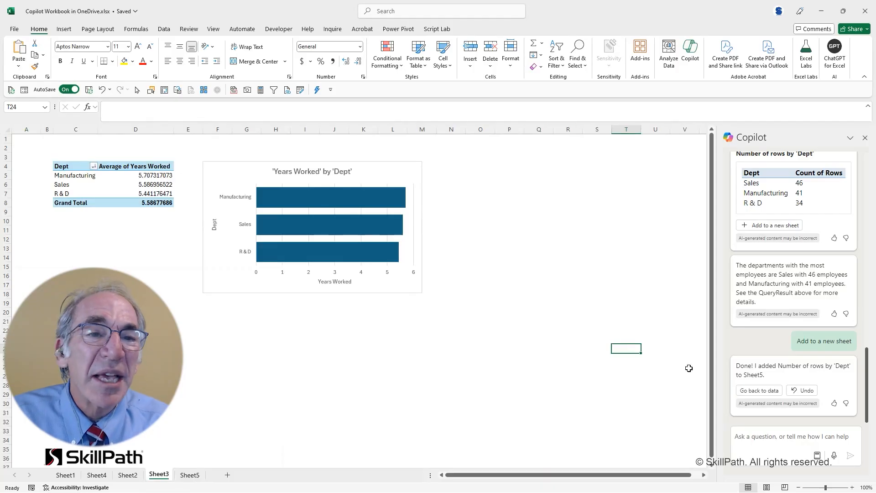
# Step: From Sheet1, send Copilot the Understand prompt "Show insights about the data", add its salary-by-position PivotChart to a new sheet, and return to Sheet1
pyautogui.click(68, 476)
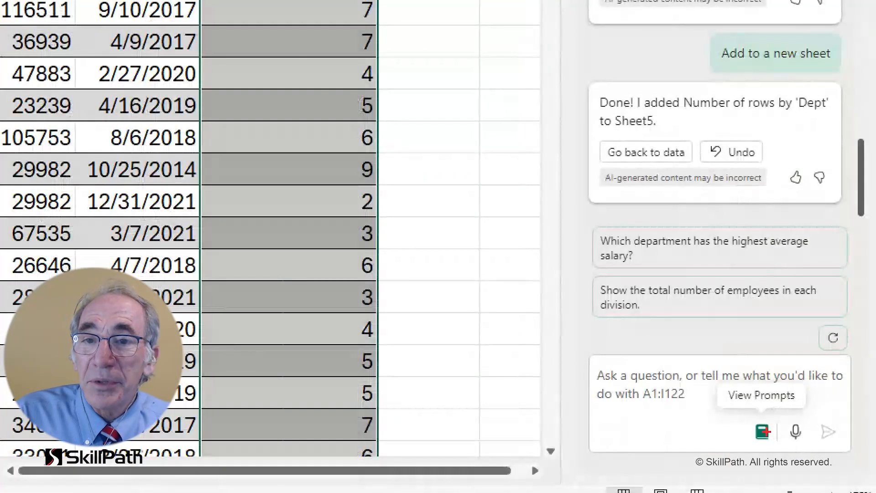
pyautogui.moveTo(743, 409); pyautogui.dragTo(796, 466)
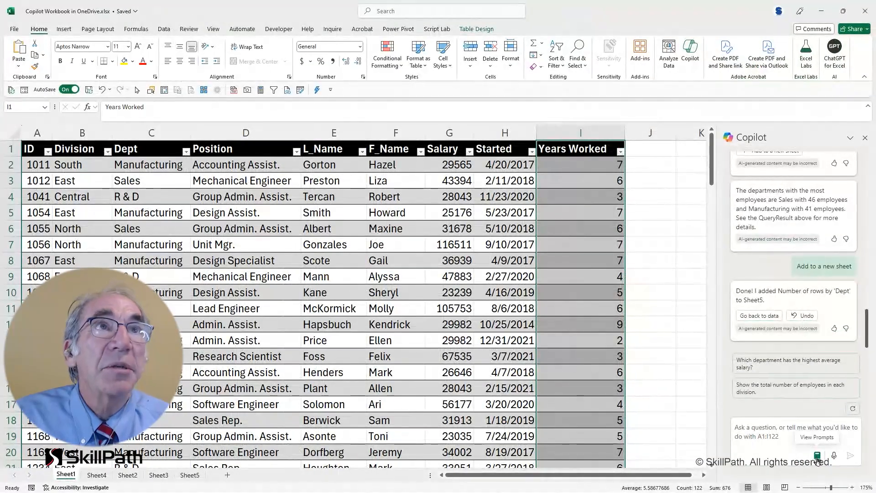
pyautogui.click(817, 456)
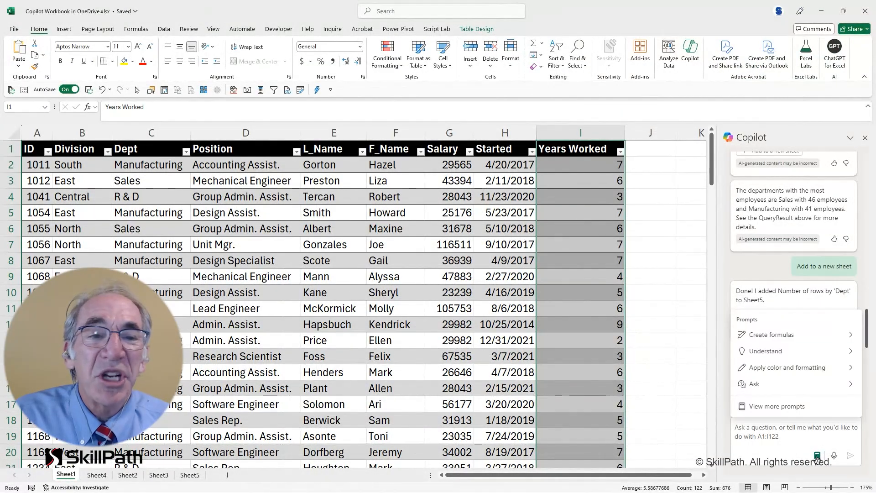
pyautogui.click(806, 352)
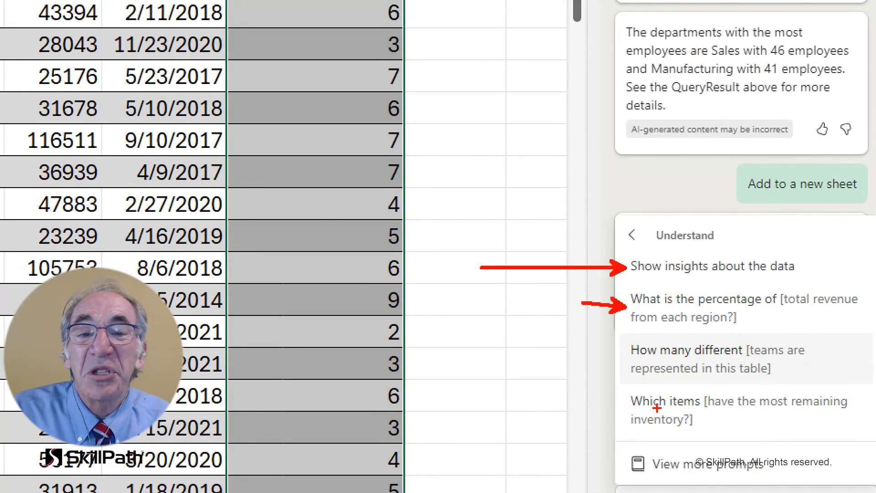
pyautogui.press('Escape')
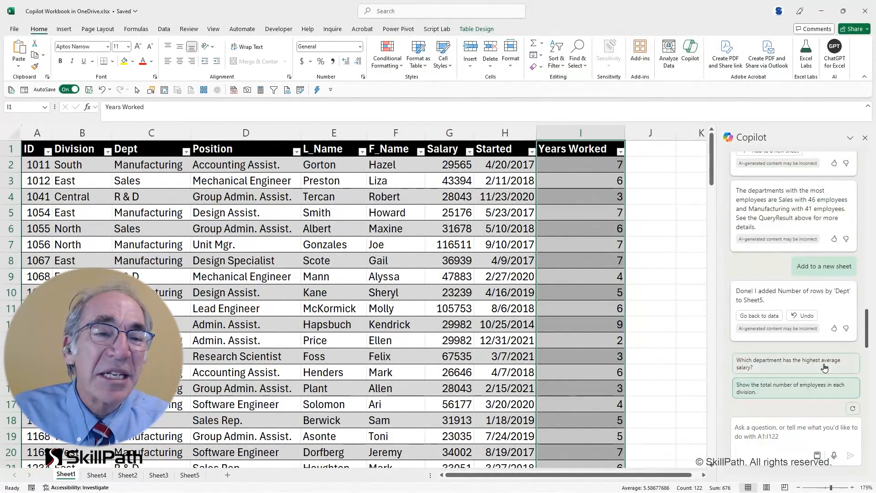
pyautogui.click(817, 457)
pyautogui.click(782, 358)
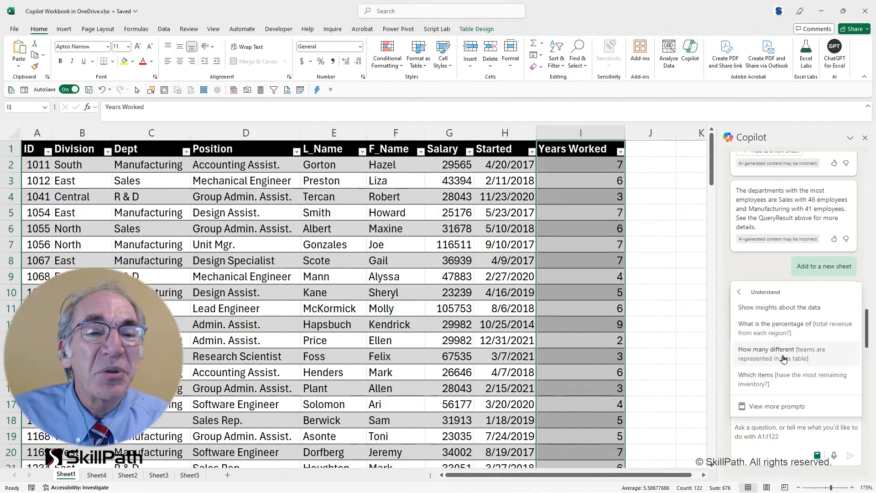
pyautogui.click(777, 309)
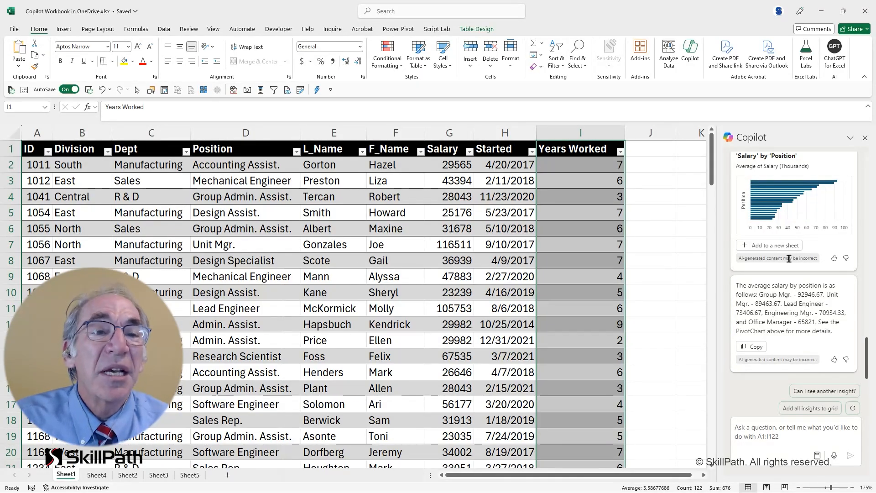
pyautogui.click(781, 245)
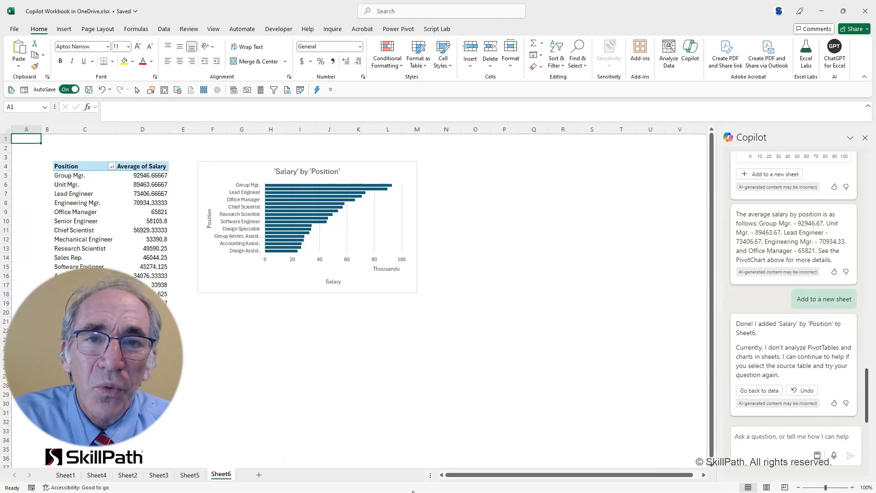
pyautogui.click(65, 475)
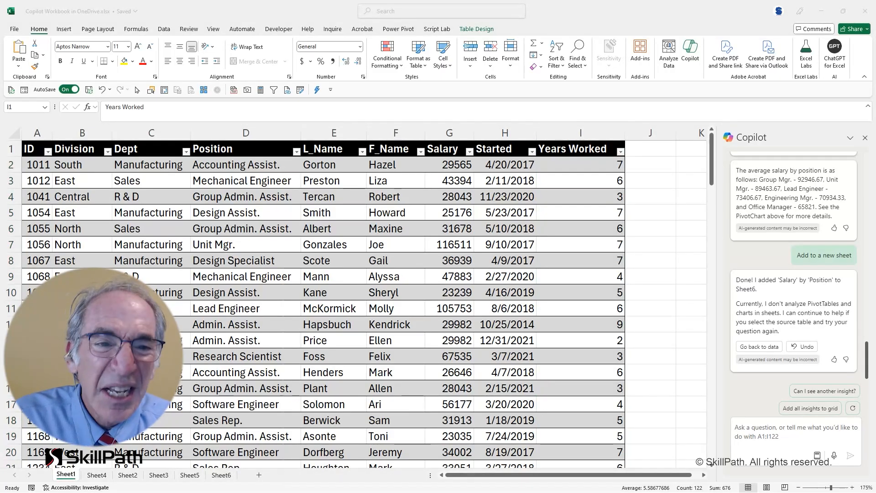
# Step: Ask Copilot "Show me the cells with years worked more than 6", apply the green conditional formatting it proposes, and undo that change
pyautogui.click(784, 440)
pyautogui.write('Show me the cells with years worked more than 6')
pyautogui.press('Return')
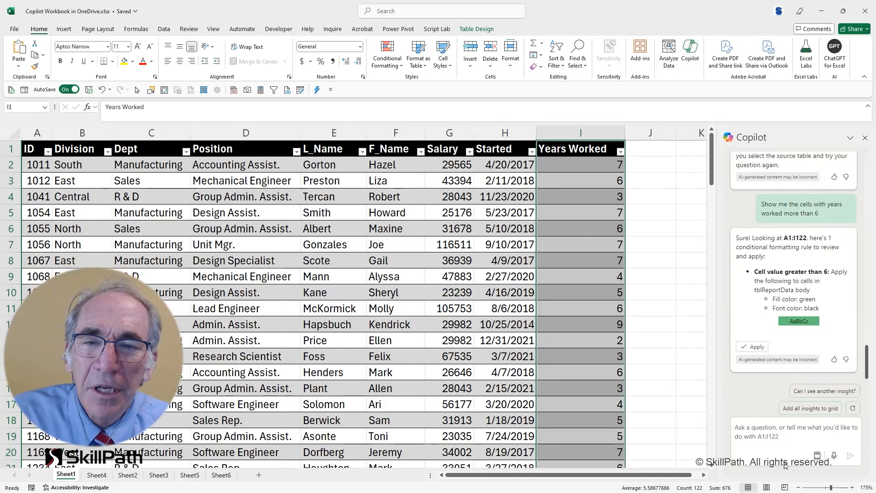
pyautogui.click(754, 348)
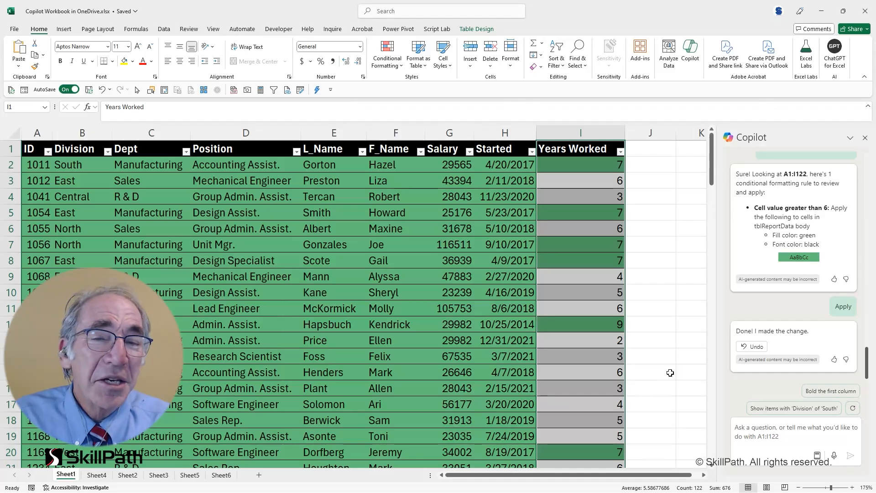
pyautogui.click(755, 347)
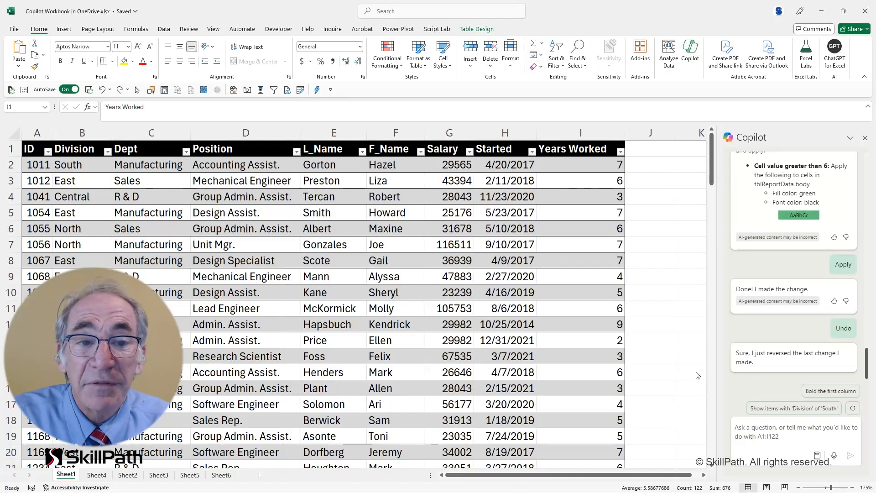
# Step: Ask Copilot to "highlight cells in rows where years worked is more than 6" and apply its yellow conditional formatting rule =$I2 > 6
pyautogui.click(782, 437)
pyautogui.write('highlight cells in rows where years worked is more than 6')
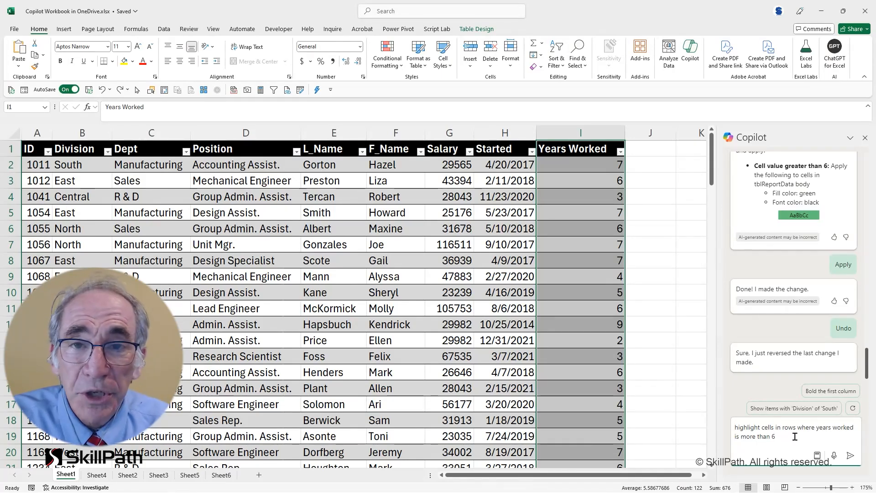
pyautogui.click(849, 456)
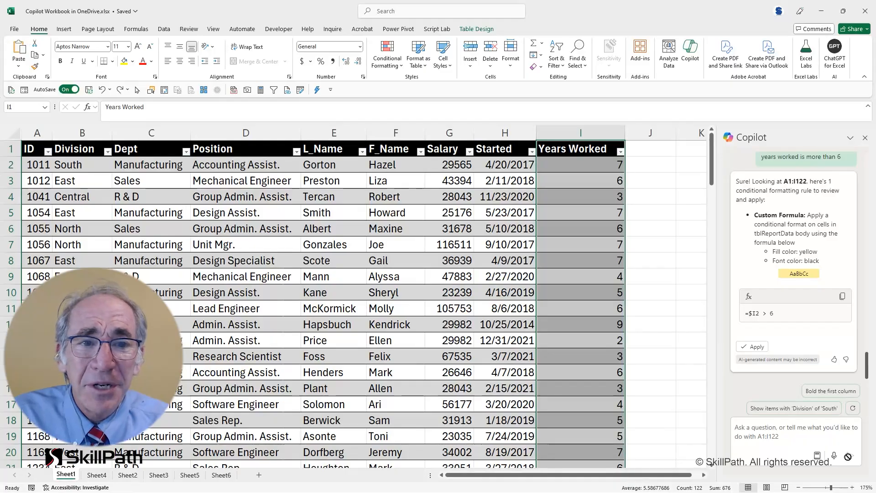
pyautogui.click(755, 347)
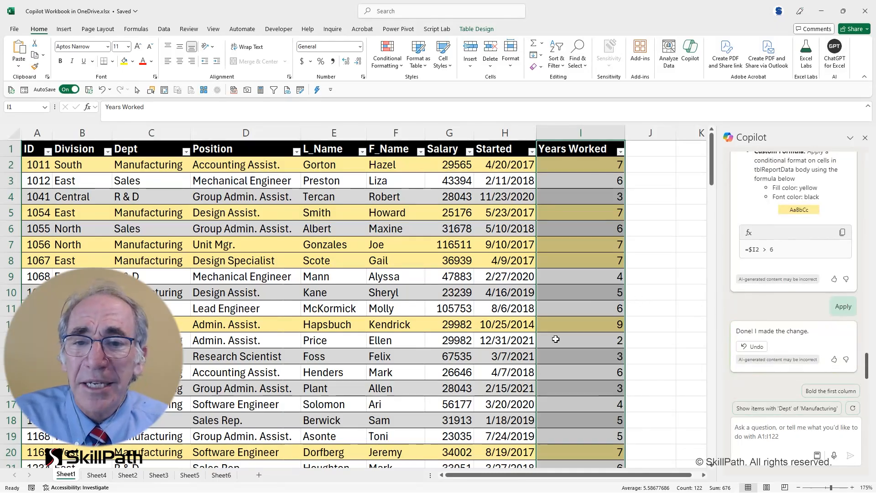
pyautogui.click(520, 374)
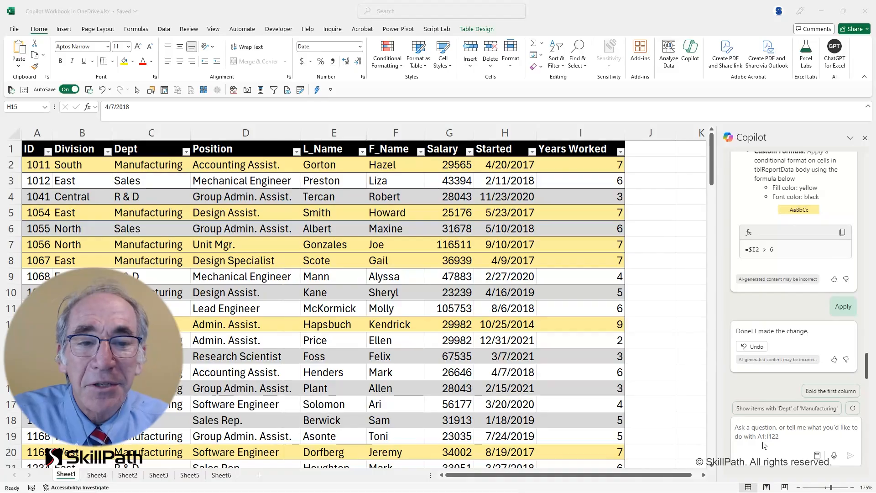
# Step: Send Copilot "Please remove all the conditional formatting" and apply its proposal to clear every rule on the table body
pyautogui.click(785, 447)
pyautogui.click(742, 429)
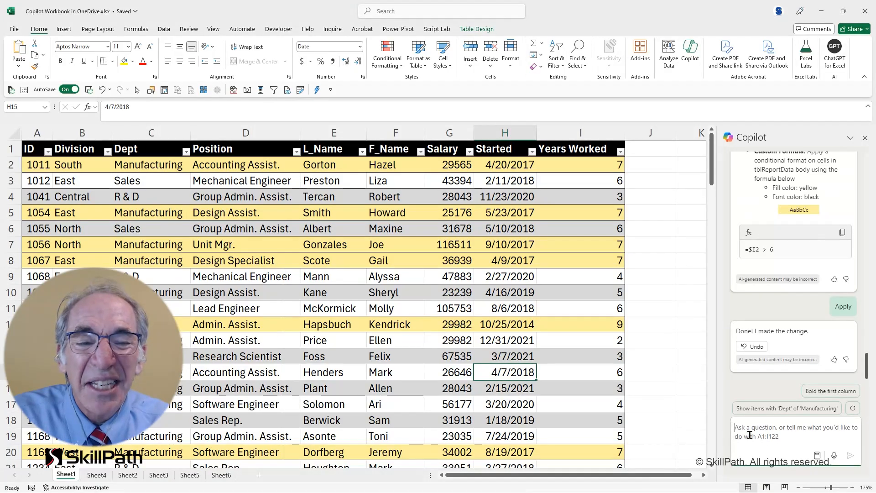
pyautogui.write('Please remove all the conditional formatting')
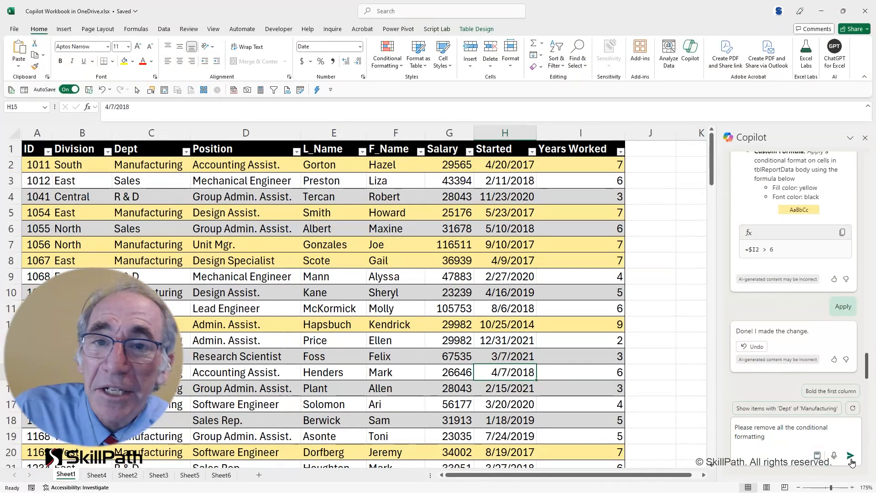
pyautogui.click(849, 456)
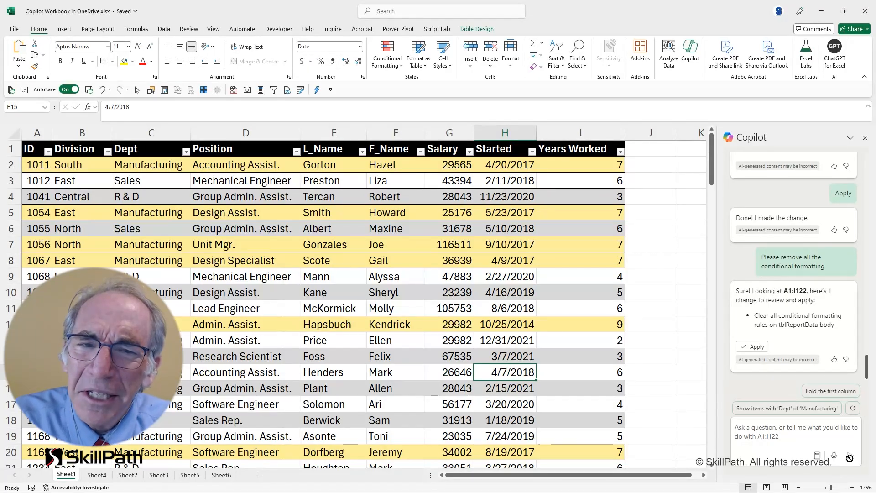
pyautogui.click(755, 347)
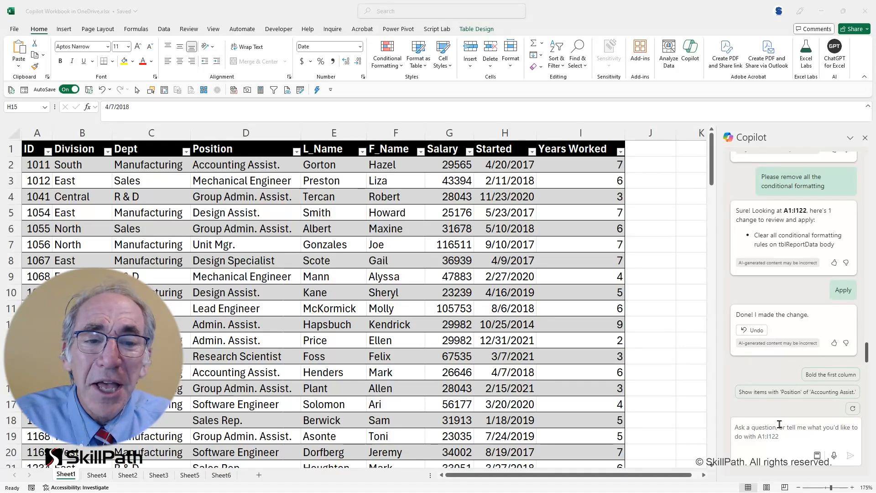
# Step: Ask Copilot "show me the rows with salaries over 80000."
pyautogui.click(783, 450)
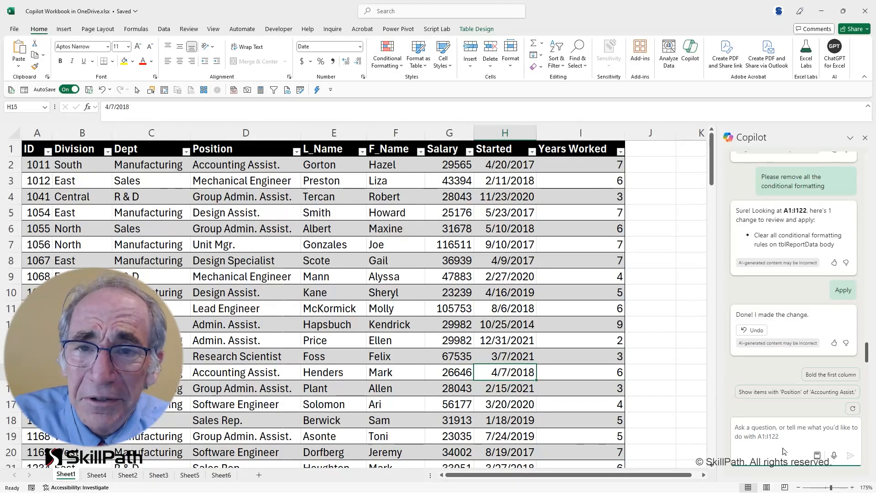
pyautogui.write('show me the rows with salaries over 80000.')
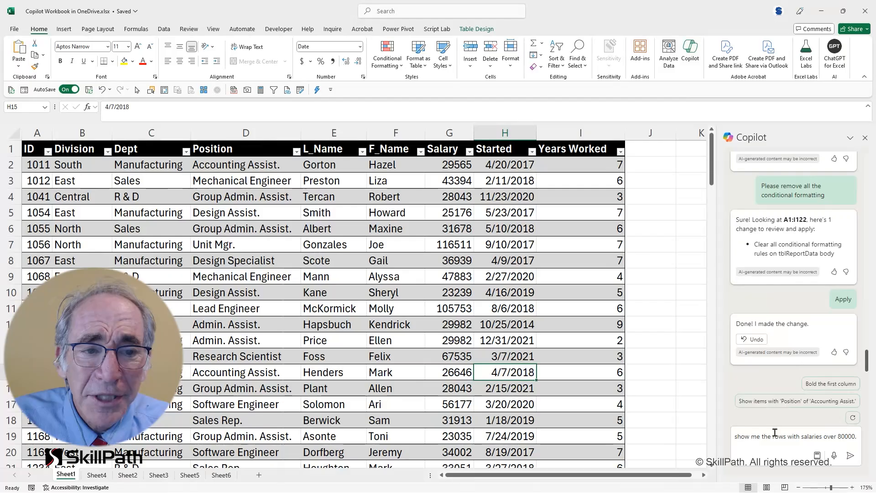
pyautogui.click(849, 454)
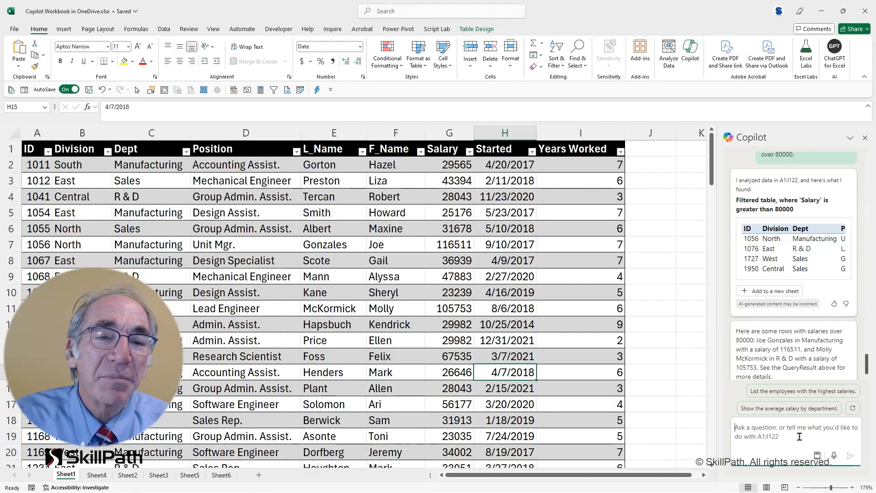
# Step: Reply to Copilot "No... I just wanted to filter the table in place." and apply the proposed Salary filter for values greater than 80000
pyautogui.write('No... I just wanted to filter the table')
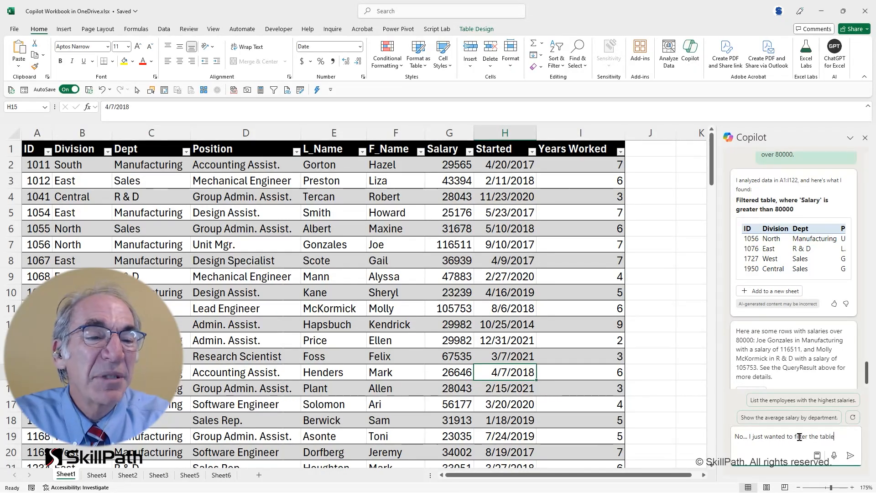
pyautogui.write(' in place.')
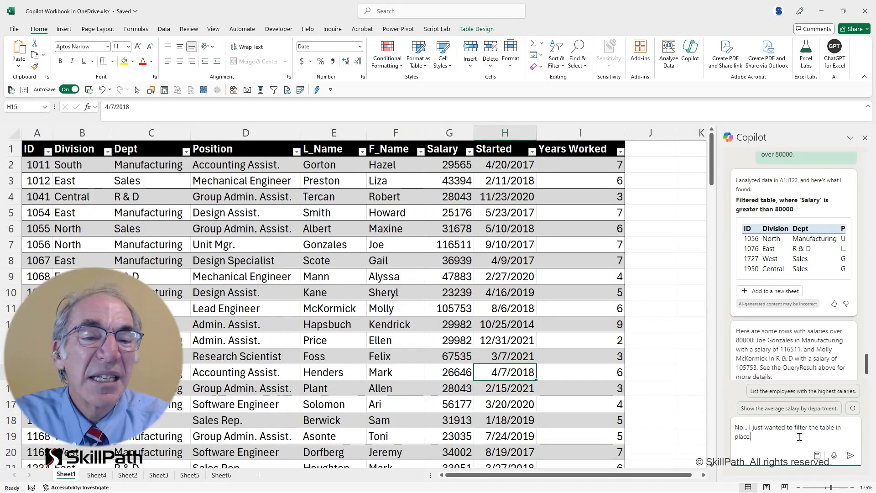
pyautogui.click(850, 454)
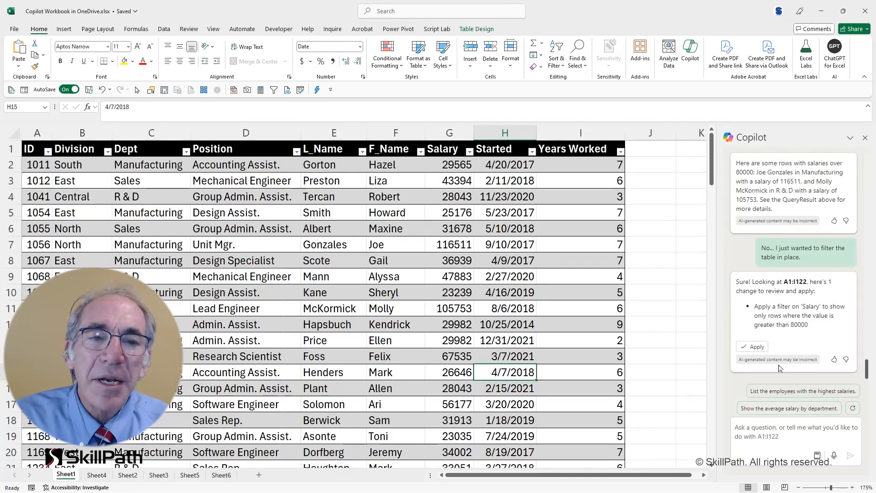
pyautogui.click(756, 347)
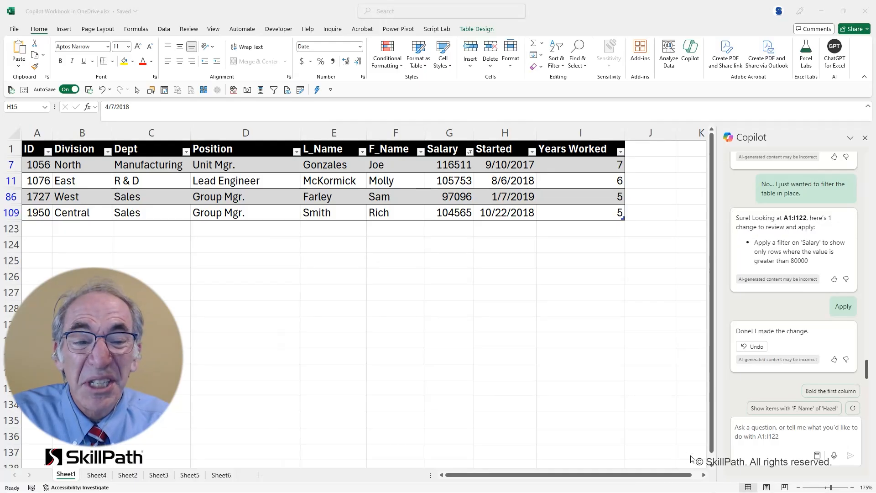
# Step: Try to have Copilot clear the Salary filter with the prompt "please remove the filter from the table"
pyautogui.click(754, 439)
pyautogui.write('please remove the filter from the table')
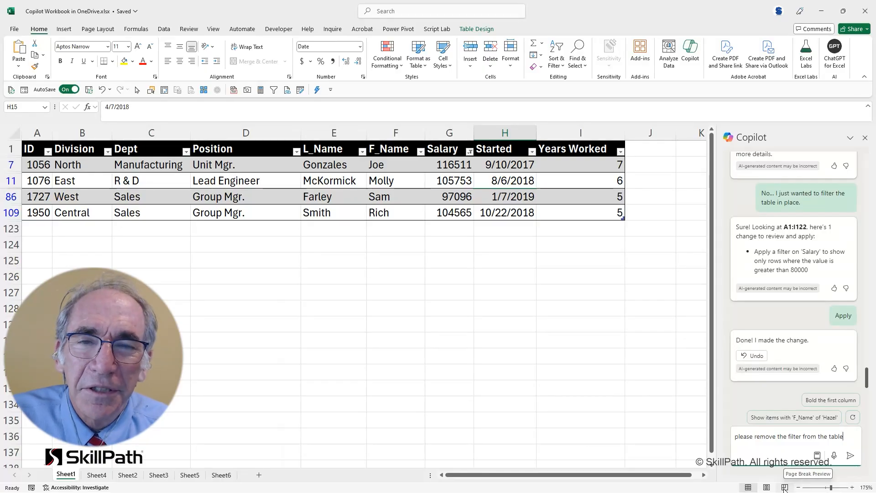
pyautogui.click(850, 455)
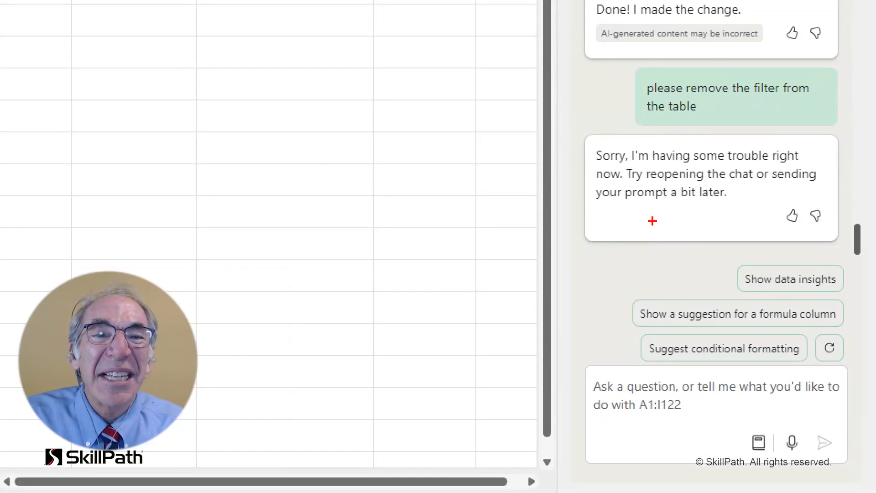
pyautogui.moveTo(652, 203); pyautogui.dragTo(623, 264)
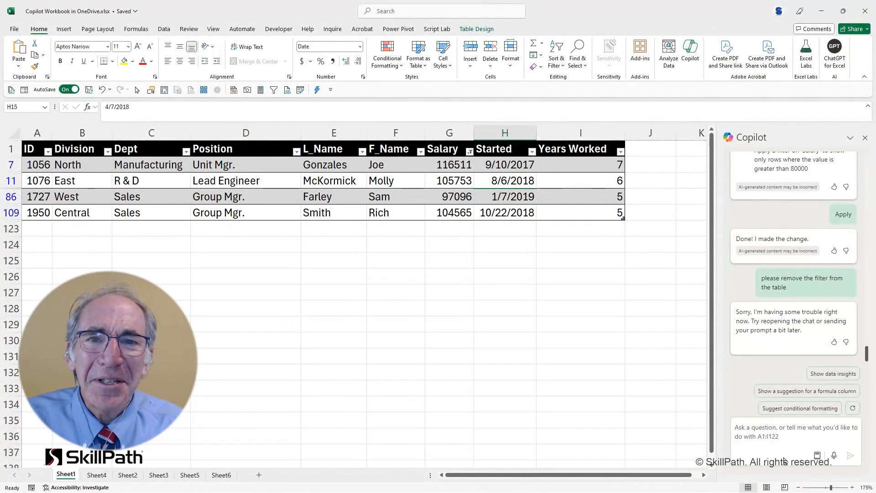
# Step: Resend the prompt "please remove the filter from the table" and apply Copilot's proposal to remove all filters on the table
pyautogui.click(741, 427)
pyautogui.write('please remove the filter from the table')
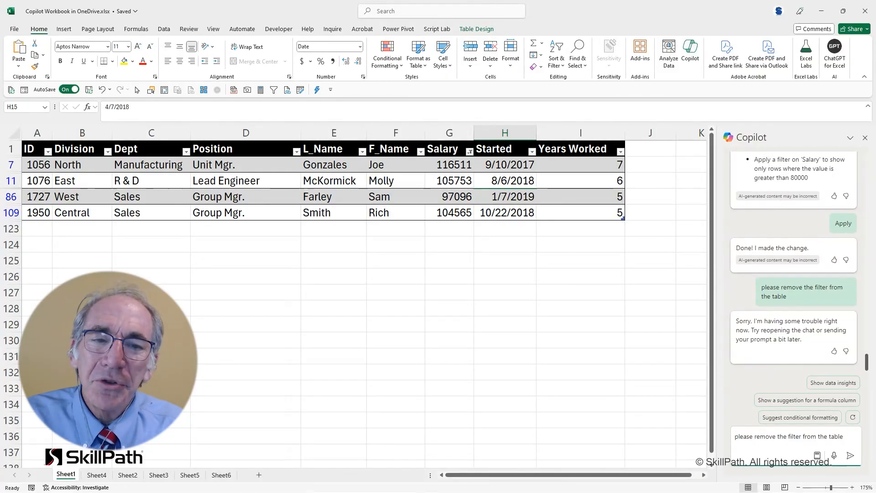
pyautogui.click(849, 455)
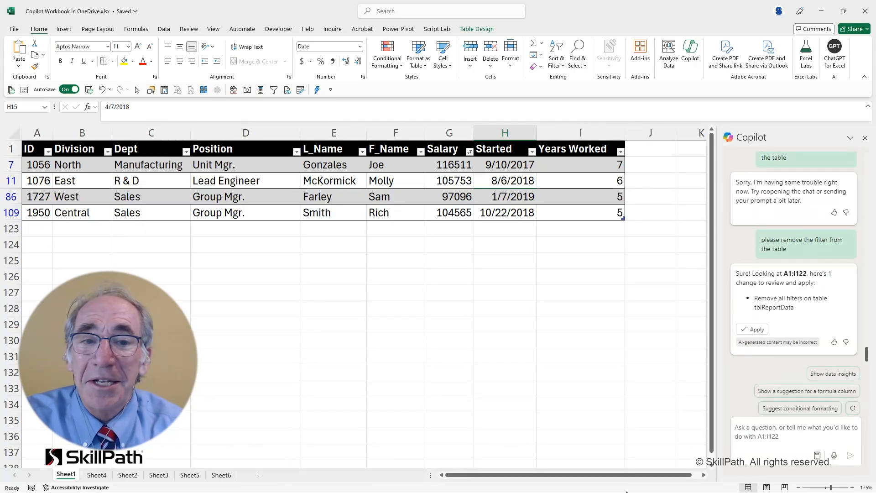
pyautogui.click(752, 330)
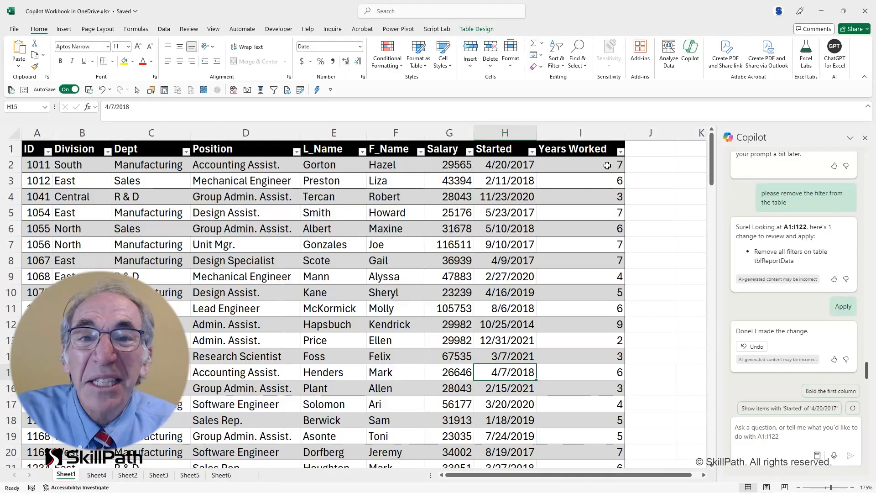
# Step: Examine the Years Worked formula in cell I2 and leave the cell with its formula as is
pyautogui.click(607, 166)
pyautogui.doubleClick(606, 166)
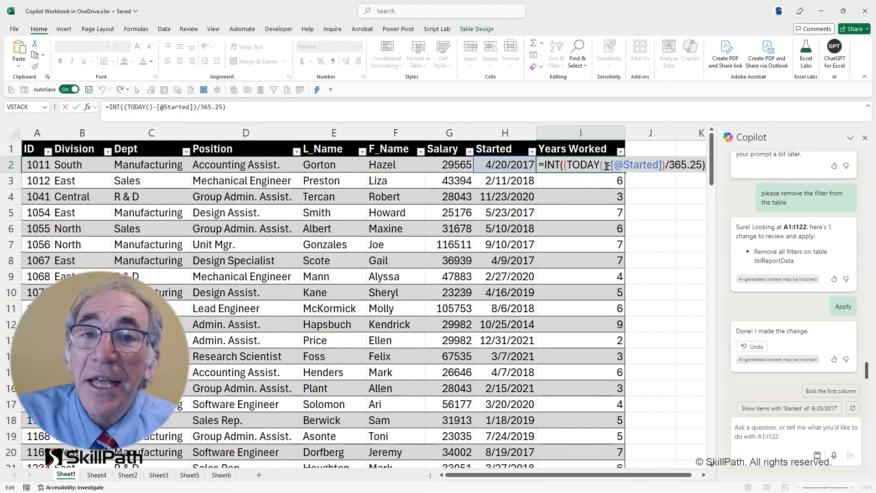
pyautogui.press('Return')
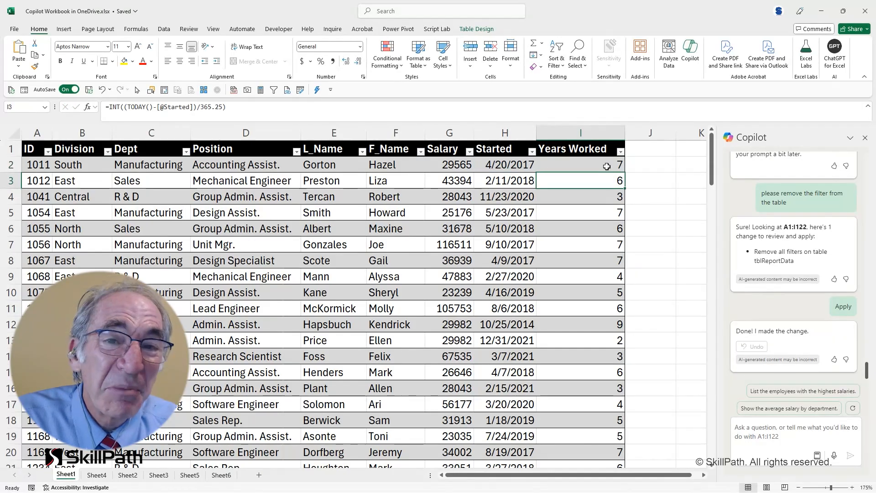